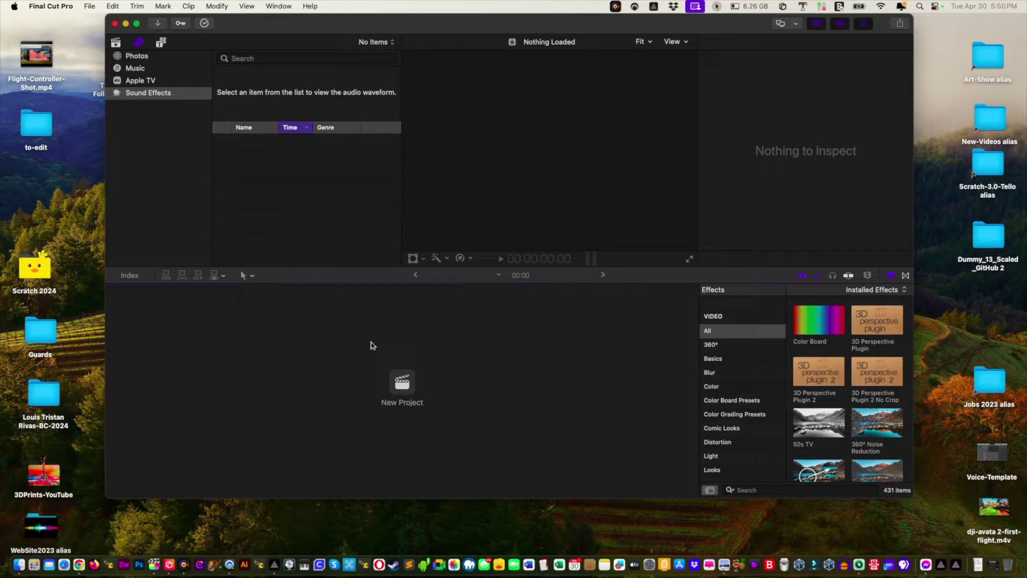
Create a new project named 'd-log' with the default 4K 60p settings
{"action": "left_click", "coordinate": [402, 384]}
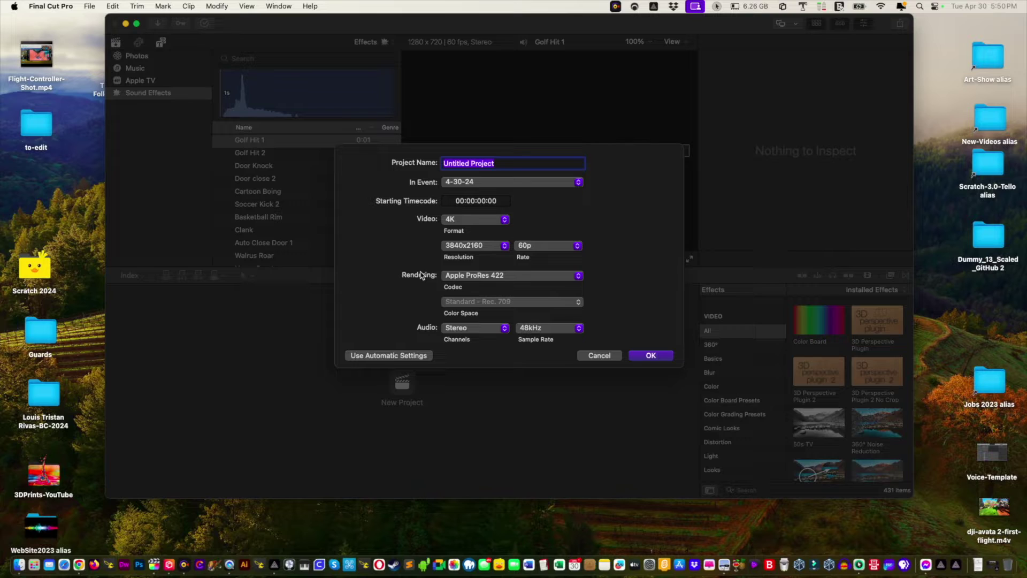
{"action": "type", "text": "d-log"}
{"action": "key", "text": "Return"}
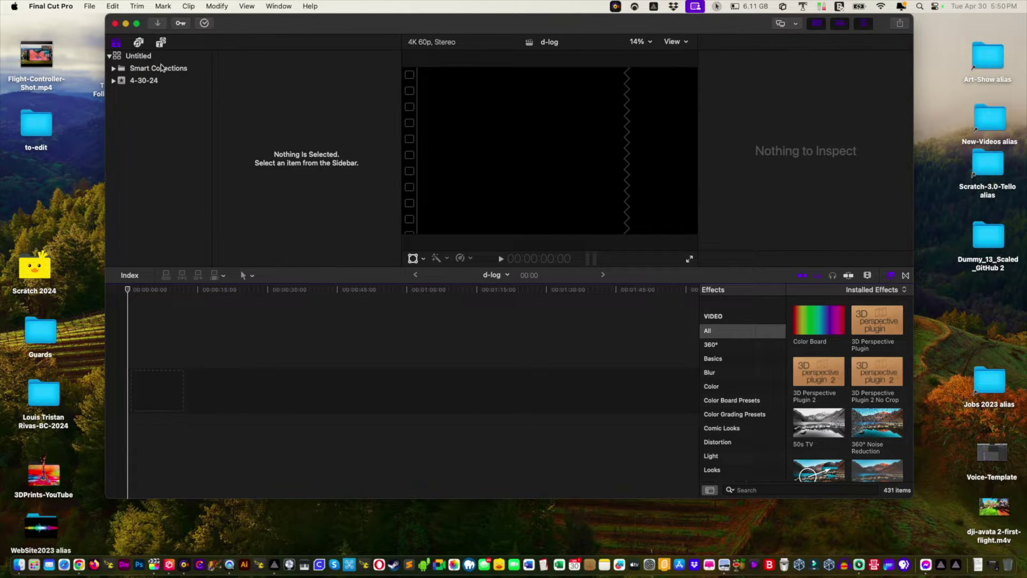
Create a new library called 'd-log' via File > New > Library, saved to the Desktop
{"action": "left_click", "coordinate": [92, 6]}
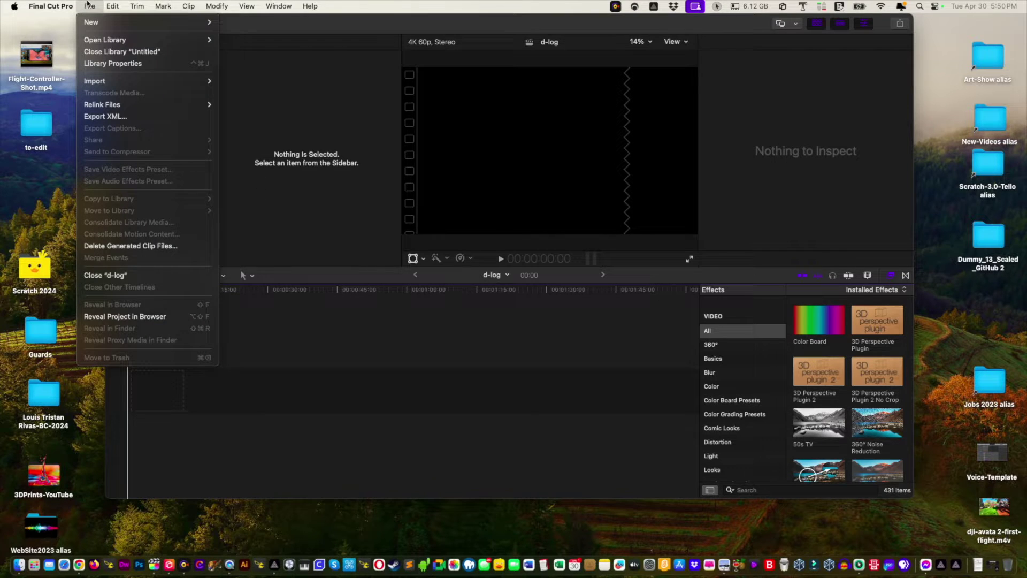
{"action": "mouse_move", "coordinate": [115, 24]}
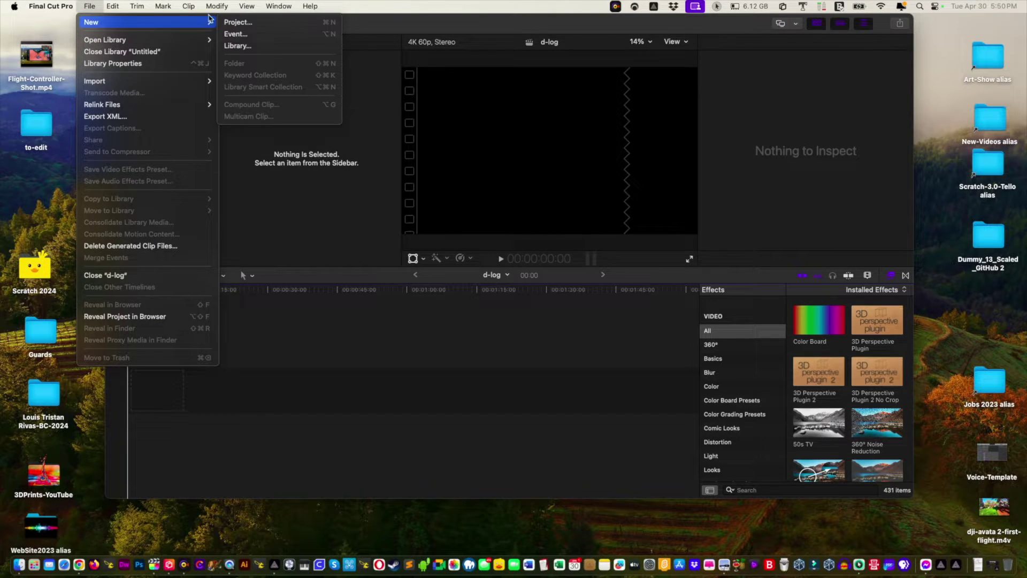
{"action": "left_click", "coordinate": [237, 45]}
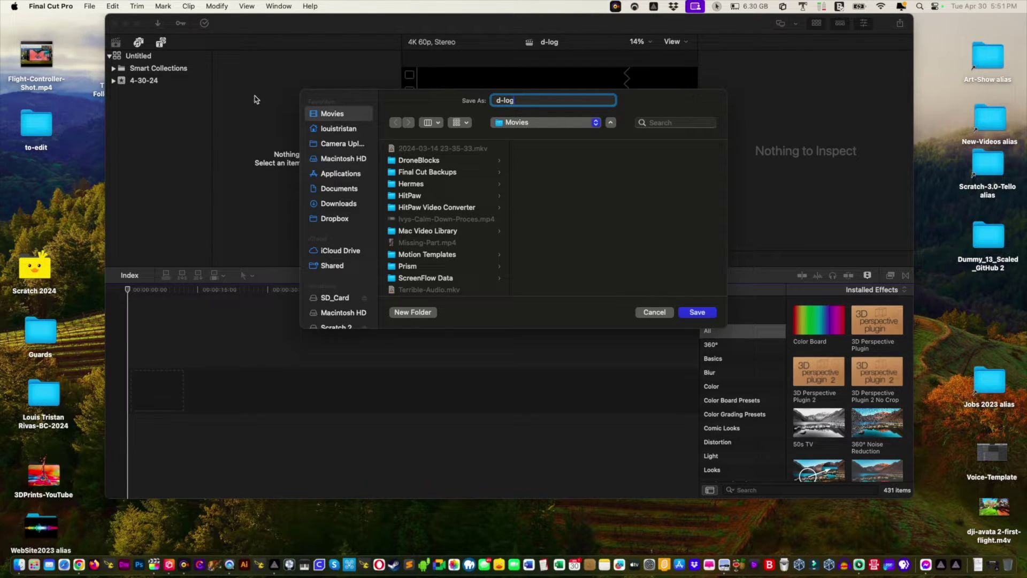
{"action": "left_click", "coordinate": [513, 121]}
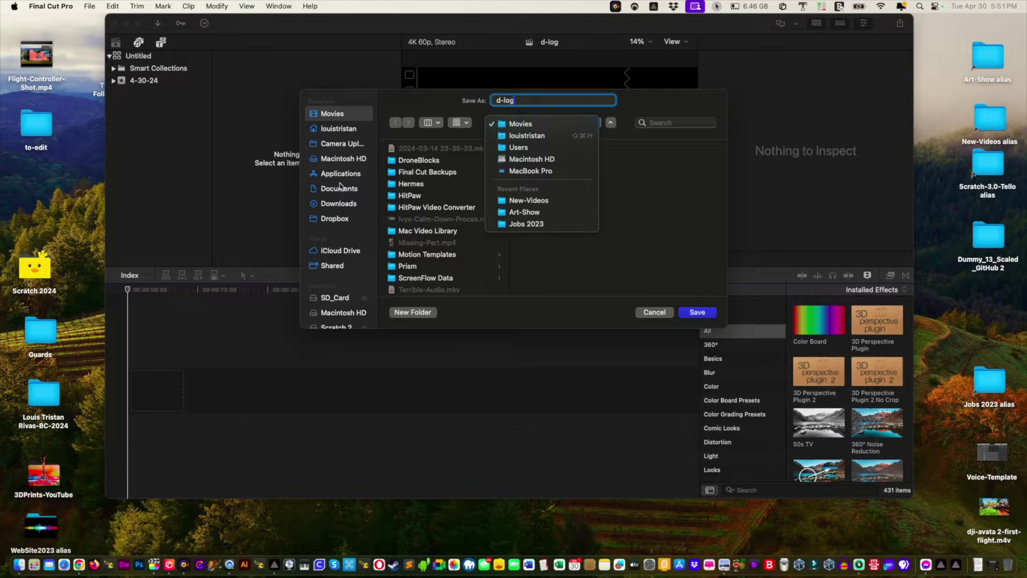
{"action": "left_click", "coordinate": [336, 127]}
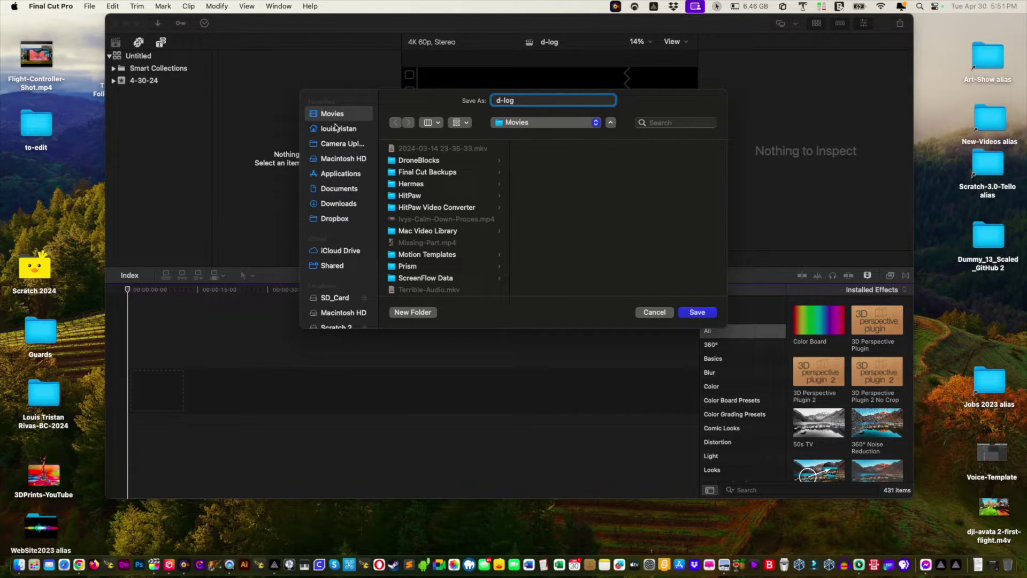
{"action": "left_click", "coordinate": [337, 129]}
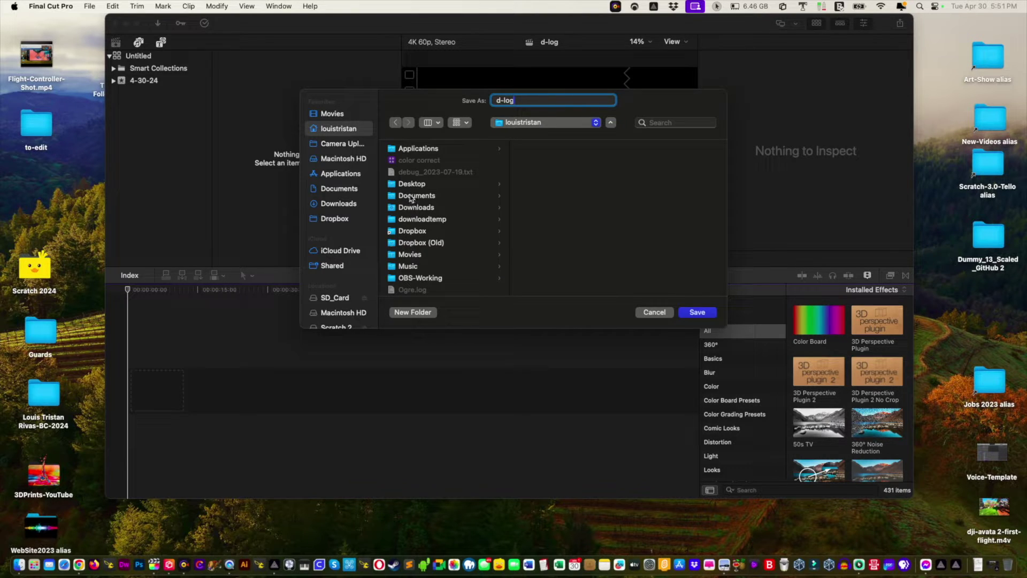
{"action": "left_click", "coordinate": [406, 185]}
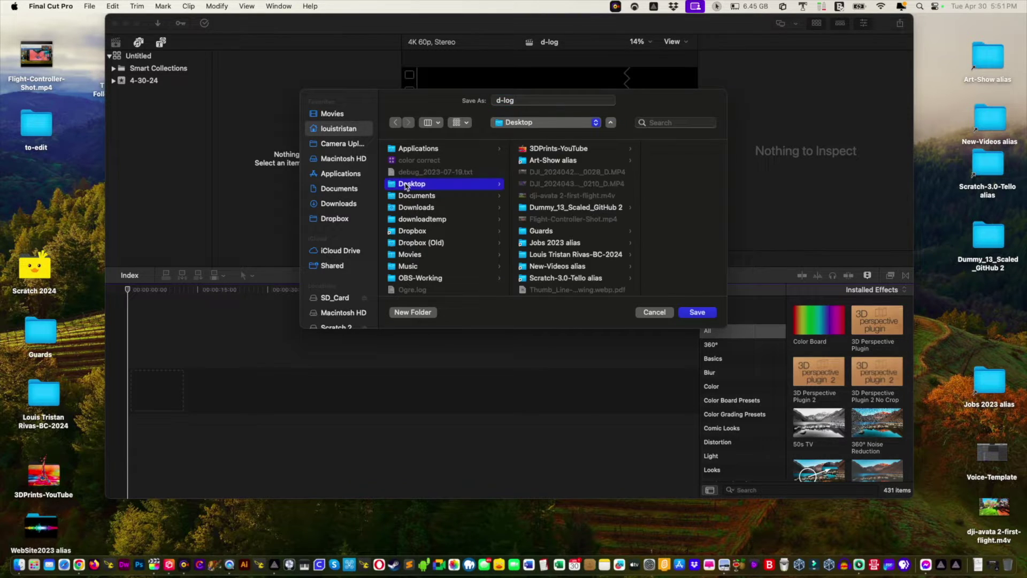
{"action": "left_click", "coordinate": [696, 312]}
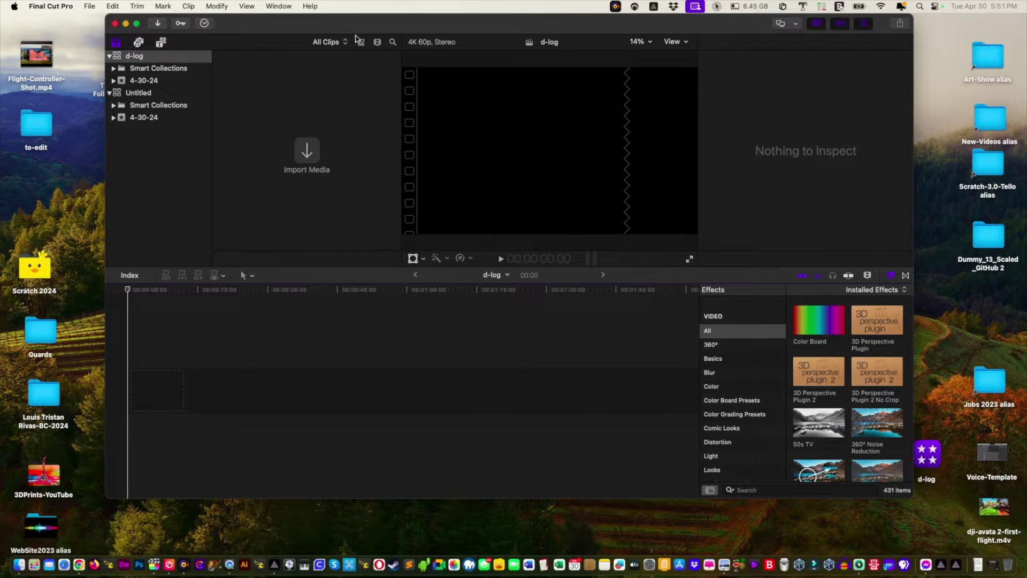
Drag the DJI drone clip from the desktop into the d-log timeline and go full screen
{"action": "left_click_drag", "start_coordinate": [330, 28], "coordinate": [491, 40]}
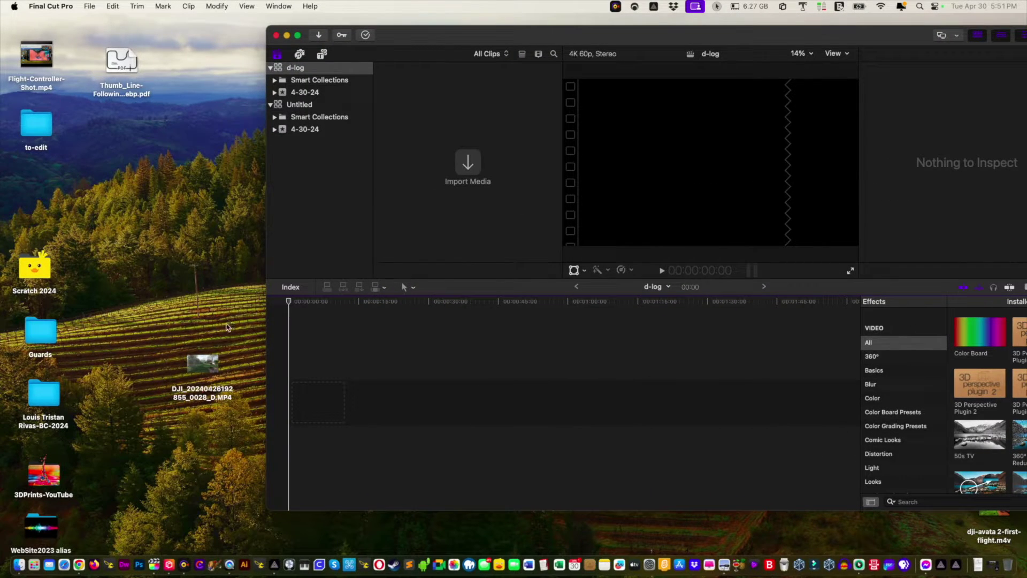
{"action": "left_click_drag", "start_coordinate": [203, 363], "coordinate": [377, 404]}
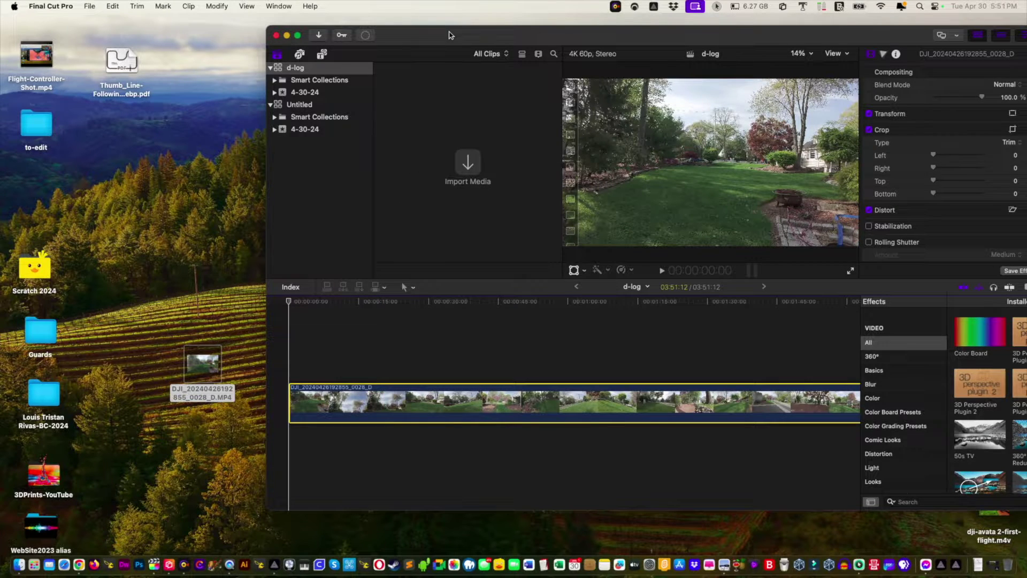
{"action": "left_click_drag", "start_coordinate": [449, 35], "coordinate": [214, 13]}
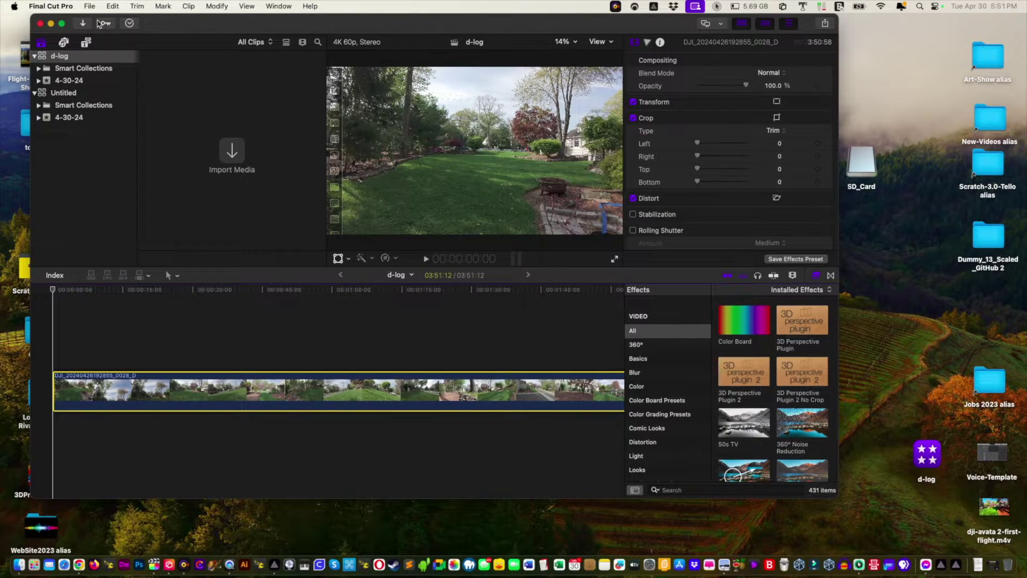
{"action": "left_click", "coordinate": [75, 39]}
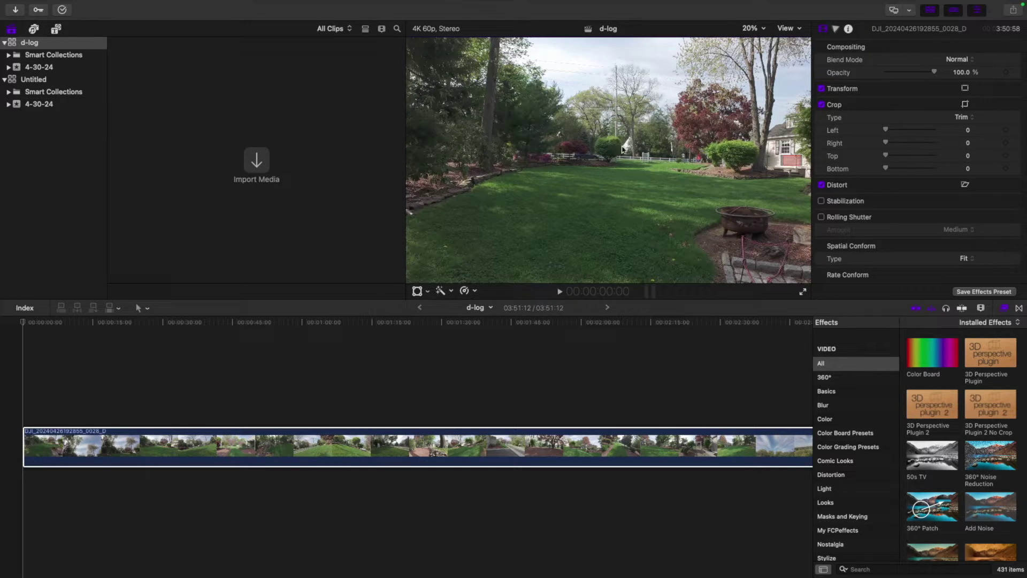
Select the drone clip and turn on click highlighting for the recording
{"action": "left_click", "coordinate": [850, 18]}
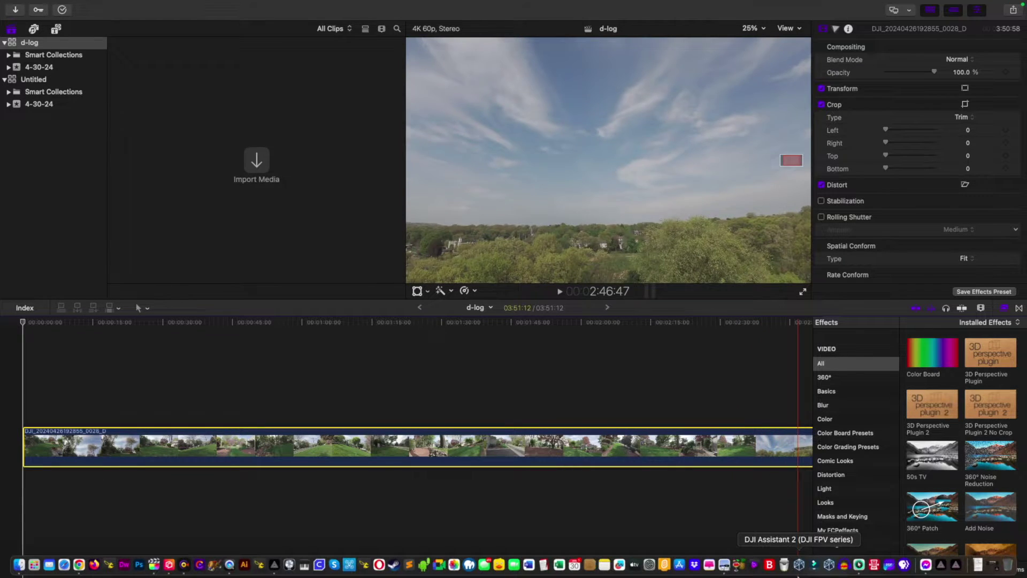
{"action": "right_click", "coordinate": [857, 568]}
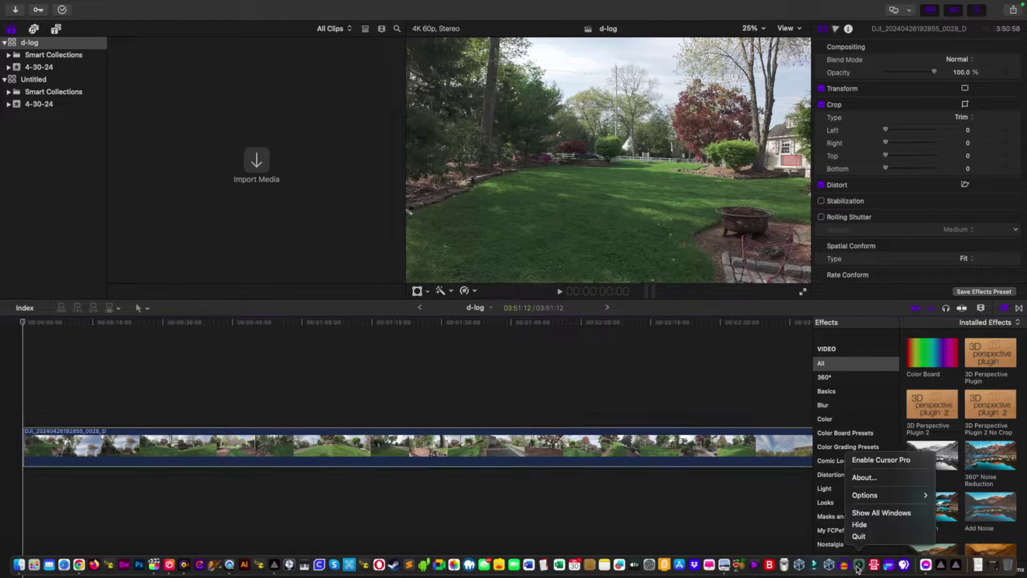
{"action": "left_click", "coordinate": [858, 463]}
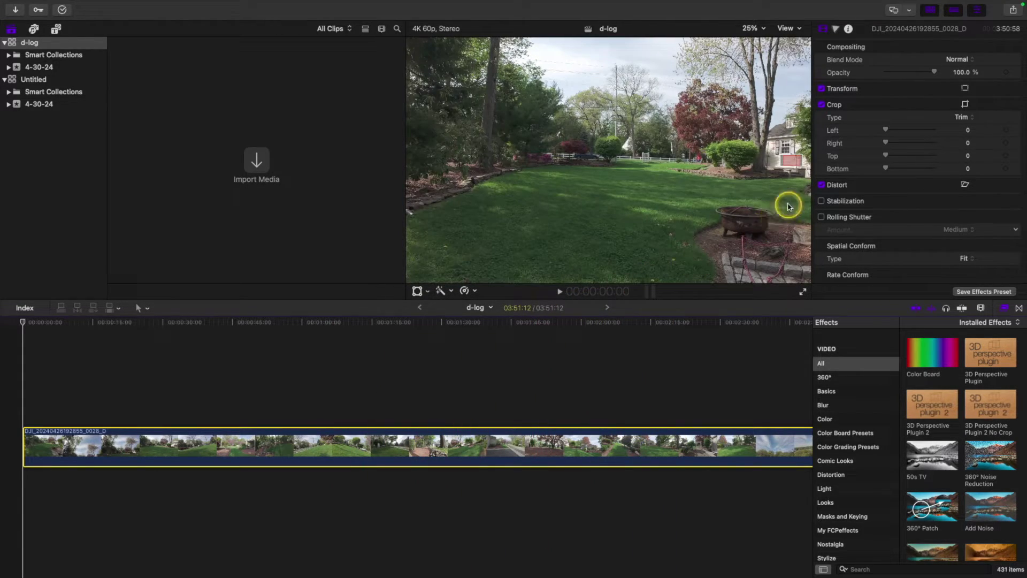
Select the drone clip, show its Color Board exposure controls, and scrub through the footage
{"action": "left_click", "coordinate": [837, 29]}
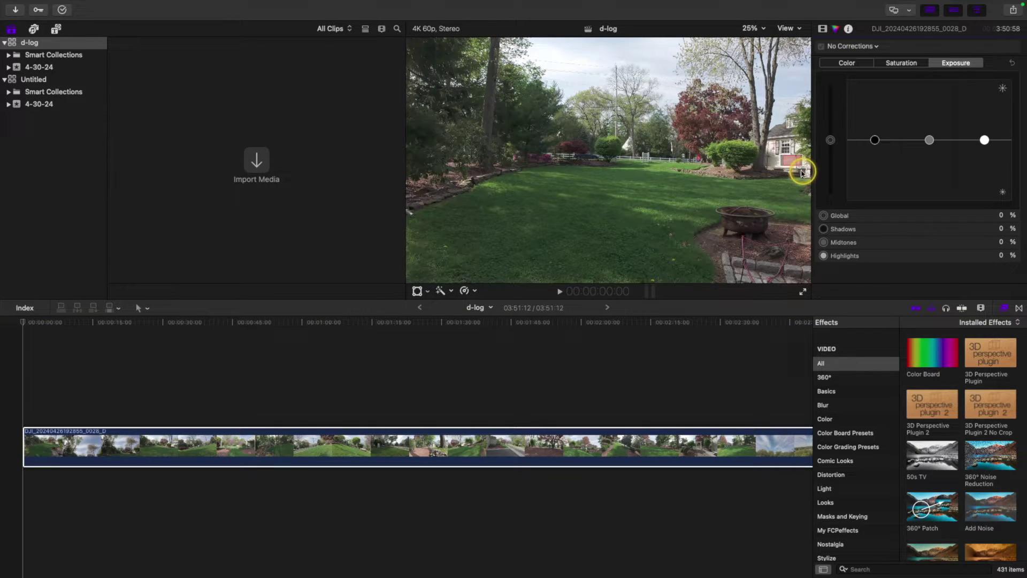
{"action": "left_click", "coordinate": [314, 428]}
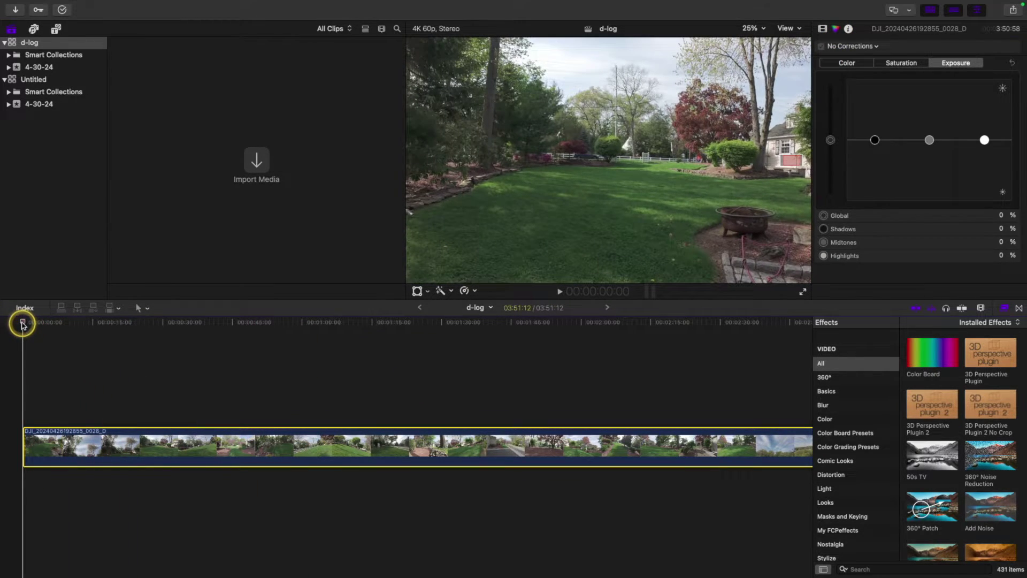
{"action": "left_click_drag", "start_coordinate": [23, 324], "coordinate": [606, 414]}
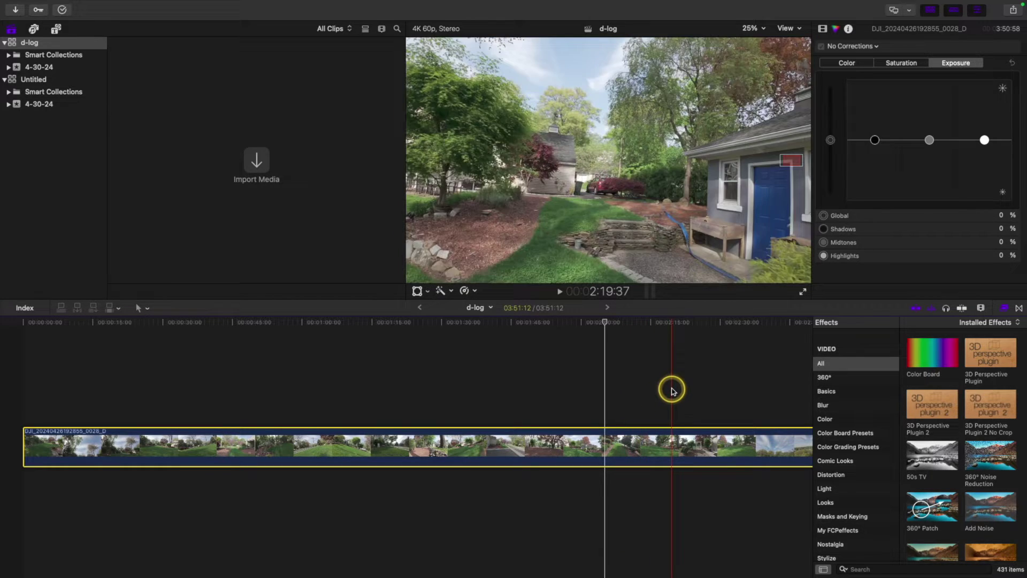
{"action": "left_click_drag", "start_coordinate": [856, 174], "coordinate": [871, 98]}
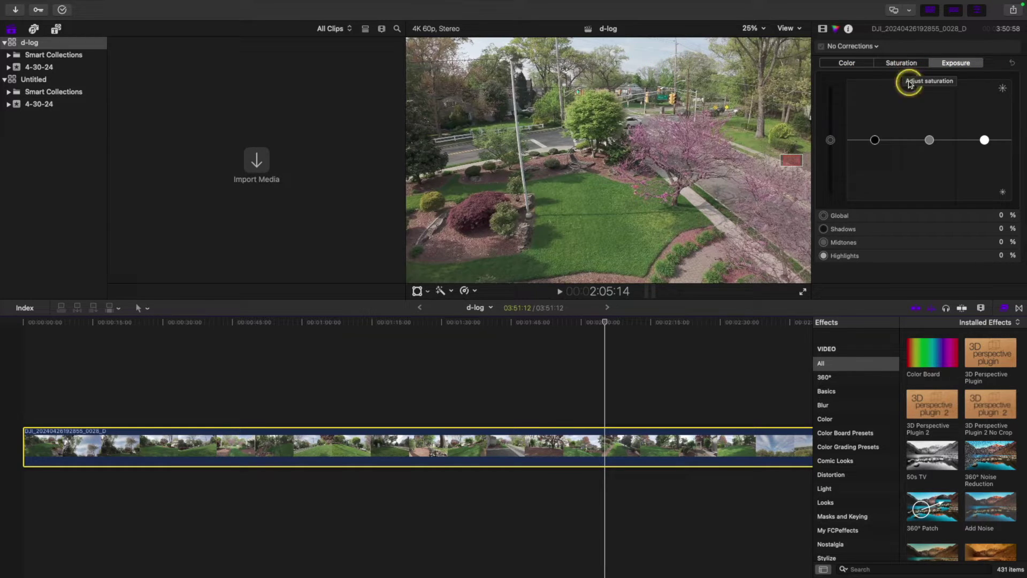
Try and undo Global, Shadows and Midtones exposure changes, then switch to the Saturation controls
{"action": "left_click", "coordinate": [831, 140]}
{"action": "mouse_move", "coordinate": [831, 140]}
{"action": "left_mouse_down"}
{"action": "mouse_move", "coordinate": [834, 124]}
{"action": "mouse_move", "coordinate": [836, 141]}
{"action": "left_mouse_up"}
{"action": "key", "text": "super+z"}
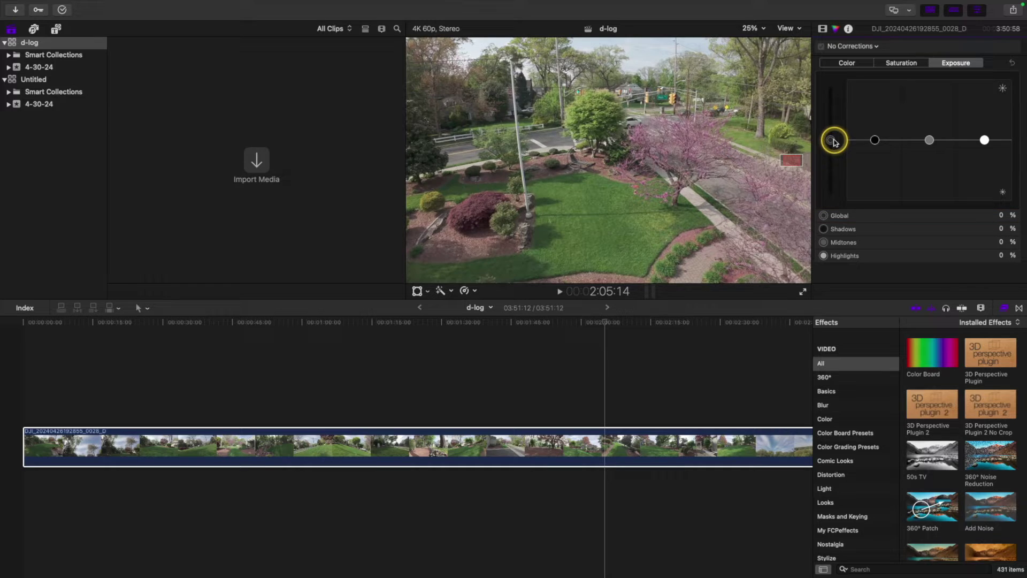
{"action": "left_click", "coordinate": [875, 141]}
{"action": "mouse_move", "coordinate": [875, 141]}
{"action": "left_mouse_down"}
{"action": "mouse_move", "coordinate": [880, 128]}
{"action": "mouse_move", "coordinate": [881, 139]}
{"action": "left_mouse_up"}
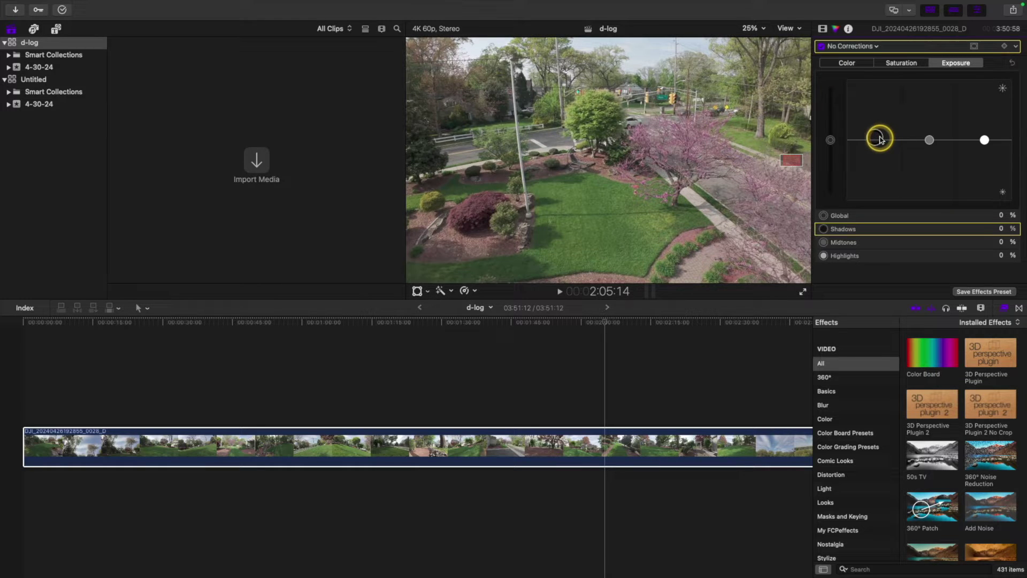
{"action": "key", "text": "super+z"}
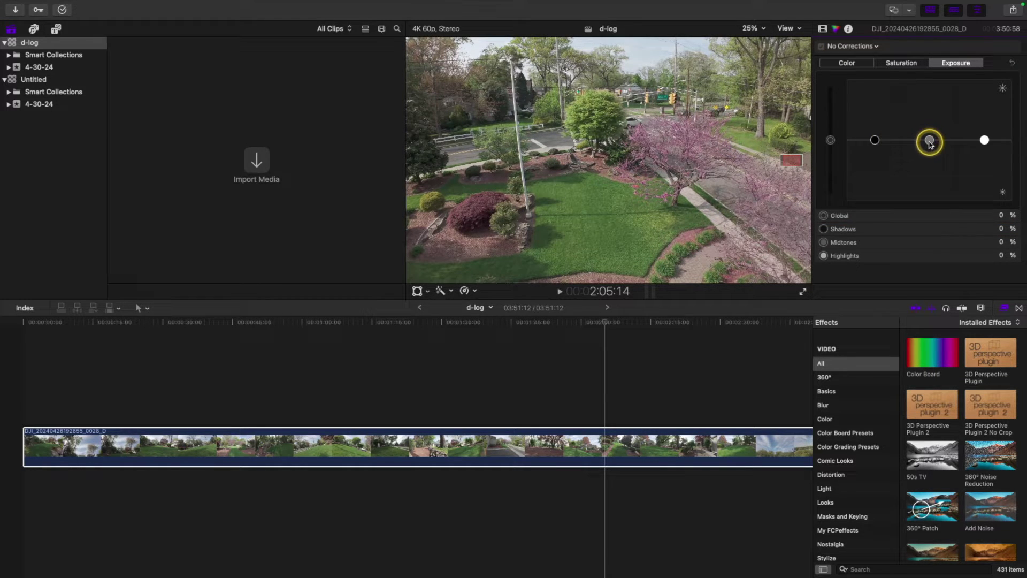
{"action": "left_click_drag", "start_coordinate": [928, 140], "coordinate": [929, 155]}
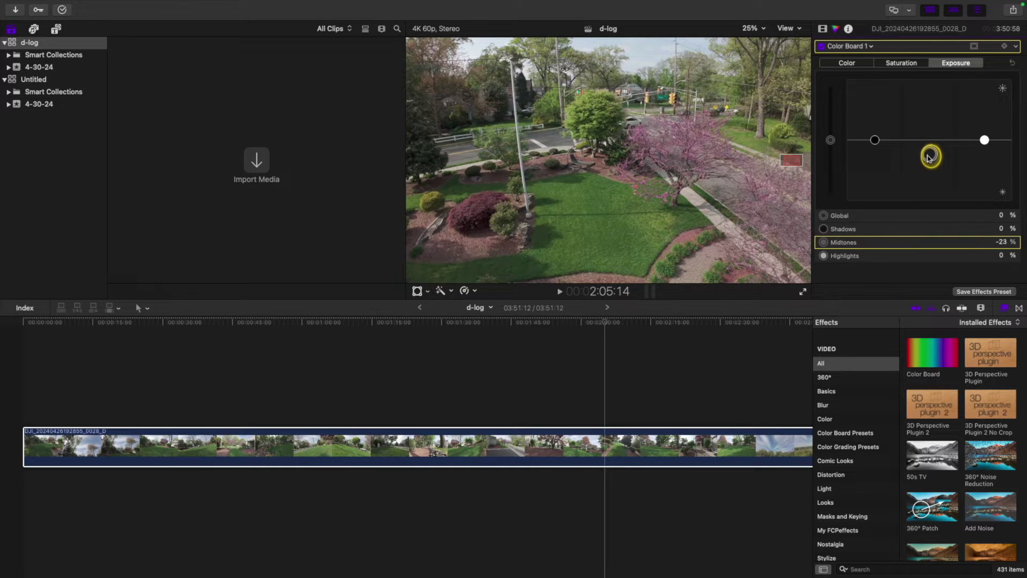
{"action": "key", "text": "super+z"}
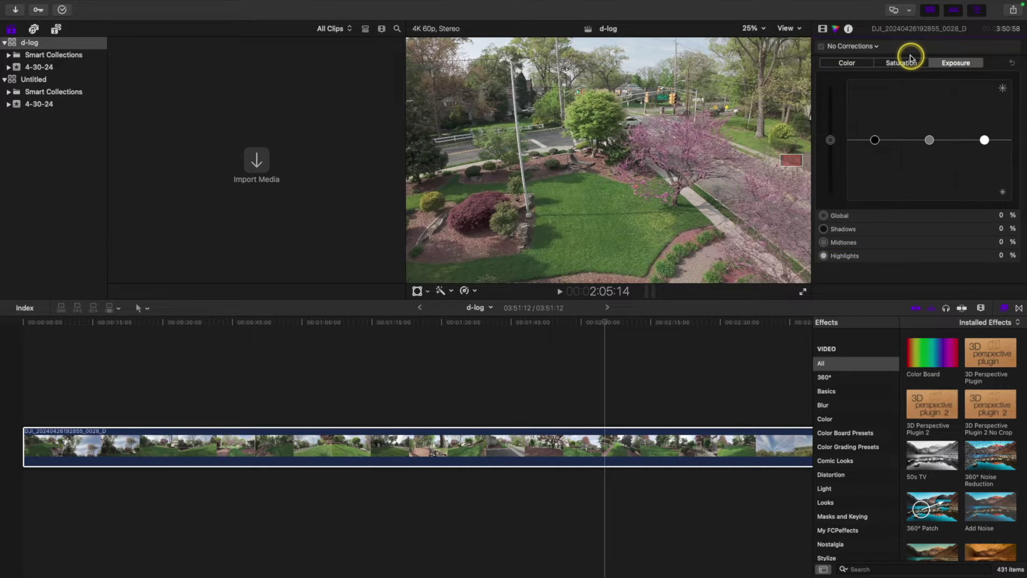
{"action": "left_click", "coordinate": [900, 64]}
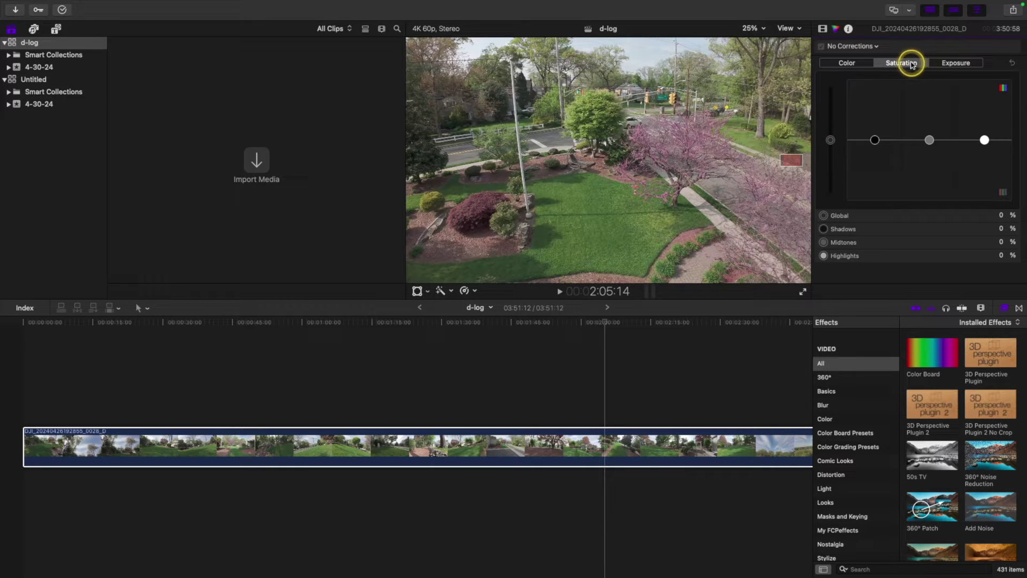
Raise the Global saturation to 49% and the Shadows saturation to 19%
{"action": "left_click", "coordinate": [833, 140]}
{"action": "left_click_drag", "start_coordinate": [835, 140], "coordinate": [838, 109]}
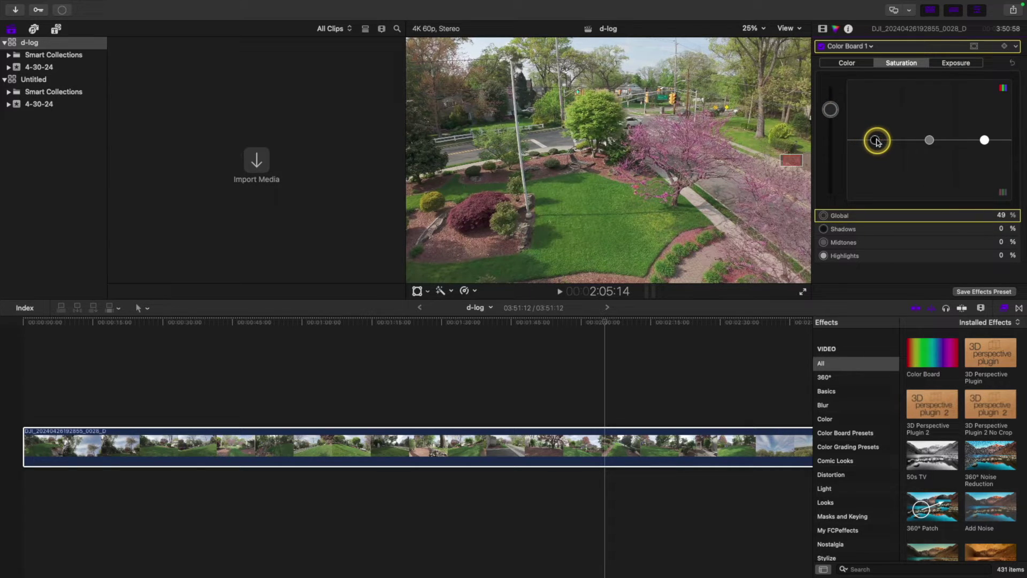
{"action": "mouse_move", "coordinate": [877, 142]}
{"action": "left_mouse_down"}
{"action": "mouse_move", "coordinate": [881, 115]}
{"action": "mouse_move", "coordinate": [879, 135]}
{"action": "mouse_move", "coordinate": [877, 124]}
{"action": "left_mouse_up"}
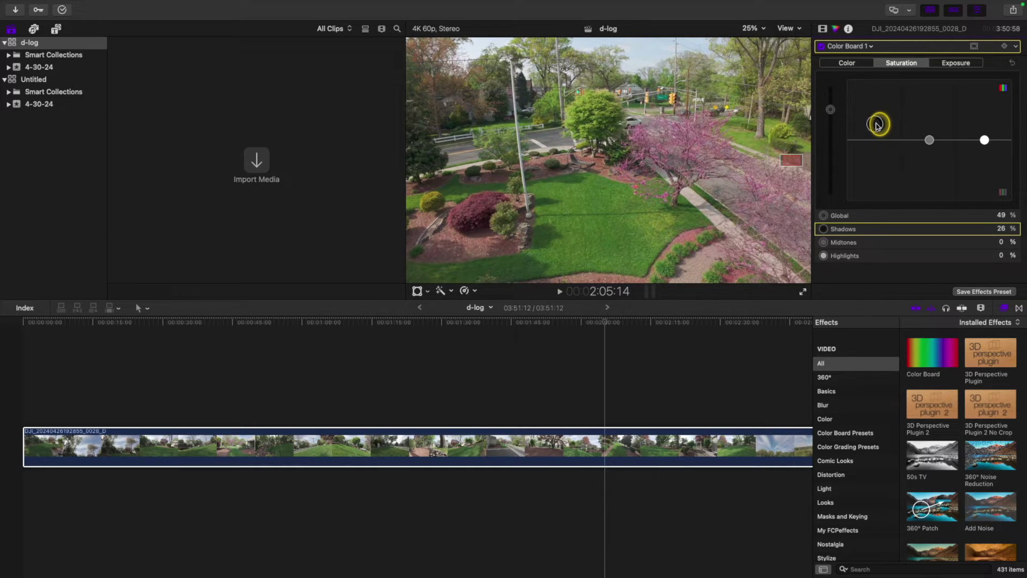
{"action": "mouse_move", "coordinate": [878, 127]}
{"action": "left_mouse_down"}
{"action": "mouse_move", "coordinate": [887, 69]}
{"action": "mouse_move", "coordinate": [881, 135]}
{"action": "left_mouse_up"}
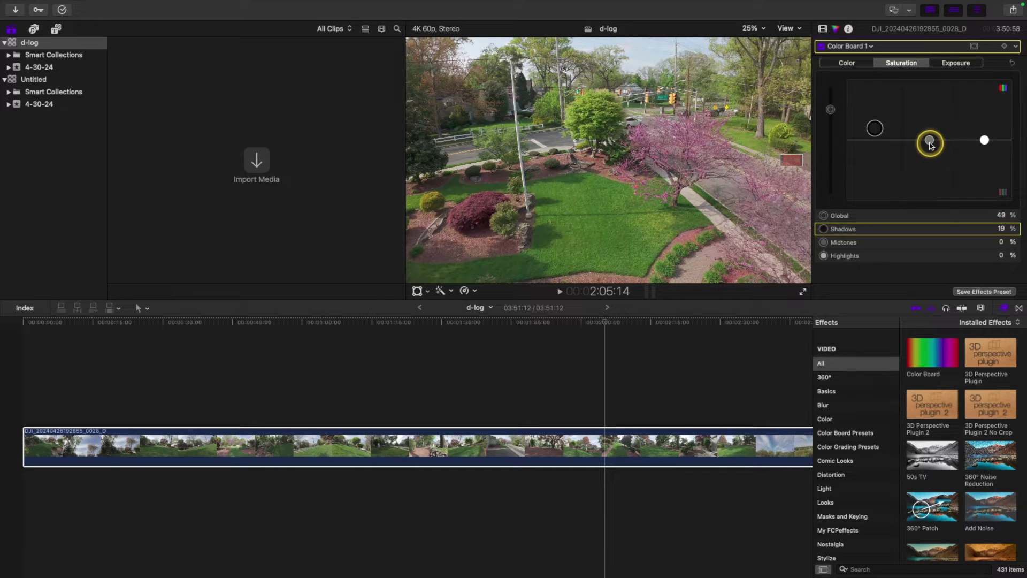
Raise Midtones saturation to 22% and Highlights to 37%, then preview another frame
{"action": "left_click", "coordinate": [931, 140]}
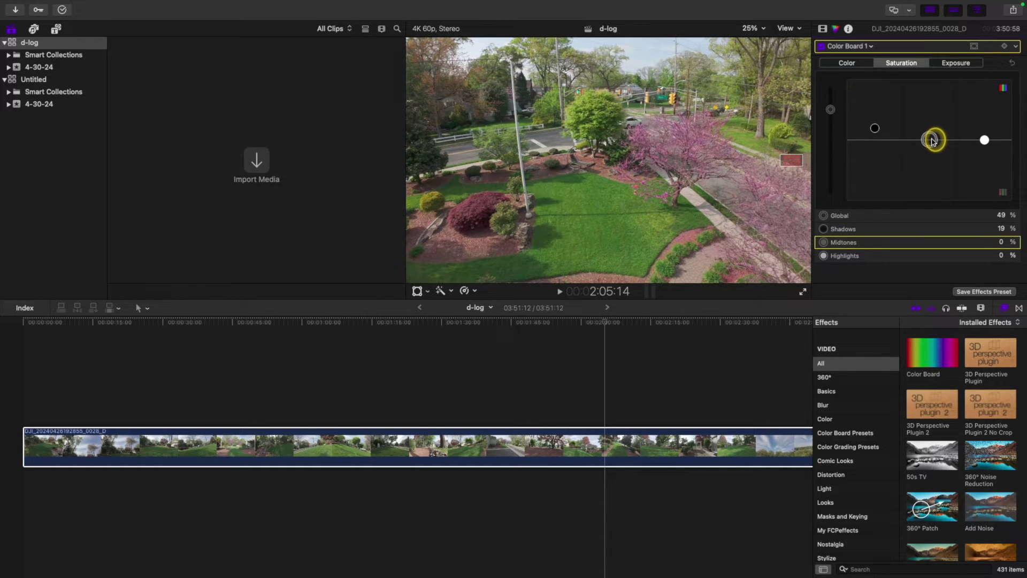
{"action": "left_click_drag", "start_coordinate": [931, 141], "coordinate": [926, 111]}
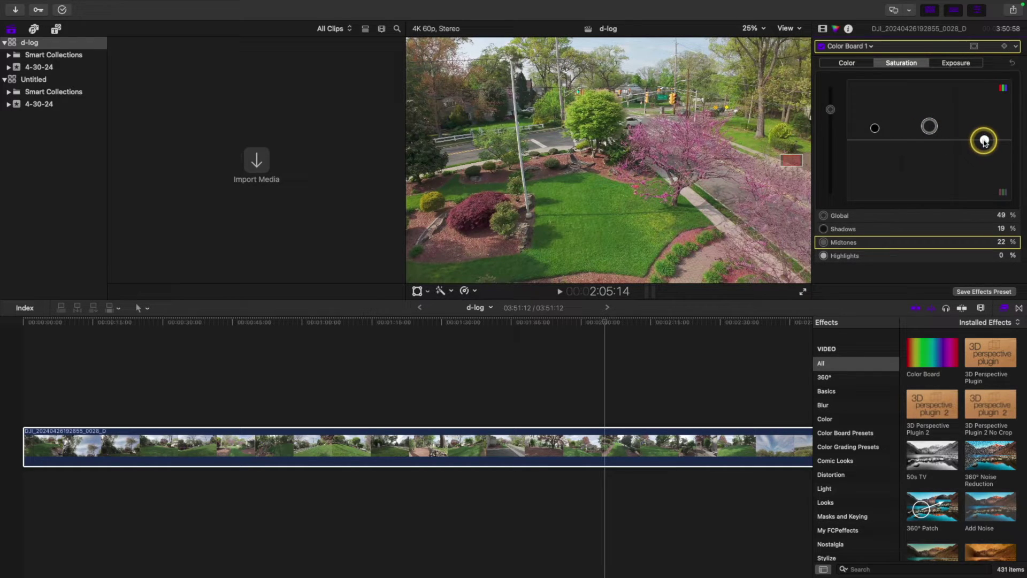
{"action": "left_click", "coordinate": [984, 142]}
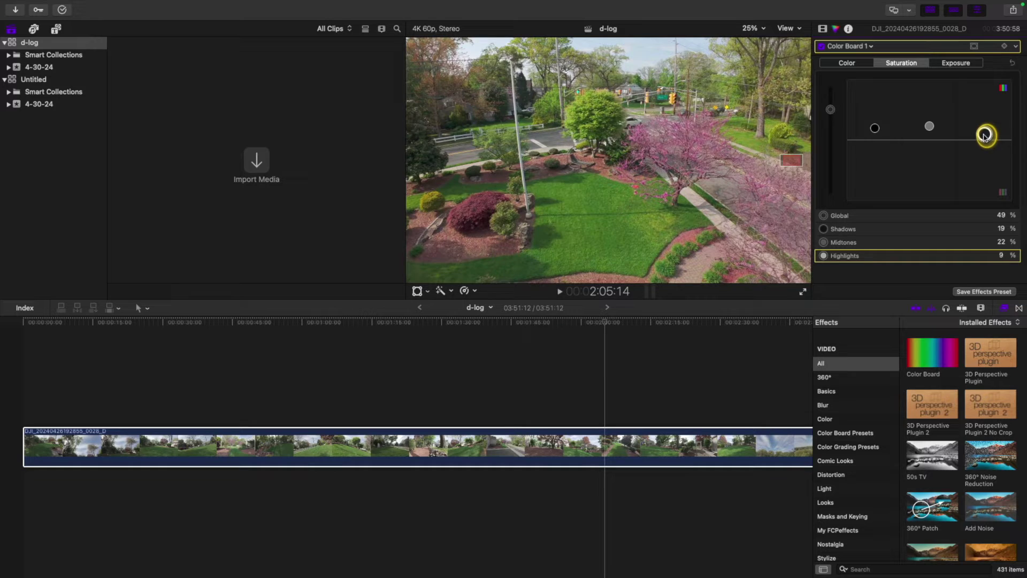
{"action": "mouse_move", "coordinate": [984, 135]}
{"action": "left_mouse_down"}
{"action": "mouse_move", "coordinate": [989, 84]}
{"action": "mouse_move", "coordinate": [985, 112]}
{"action": "mouse_move", "coordinate": [973, 97]}
{"action": "mouse_move", "coordinate": [969, 121]}
{"action": "left_mouse_up"}
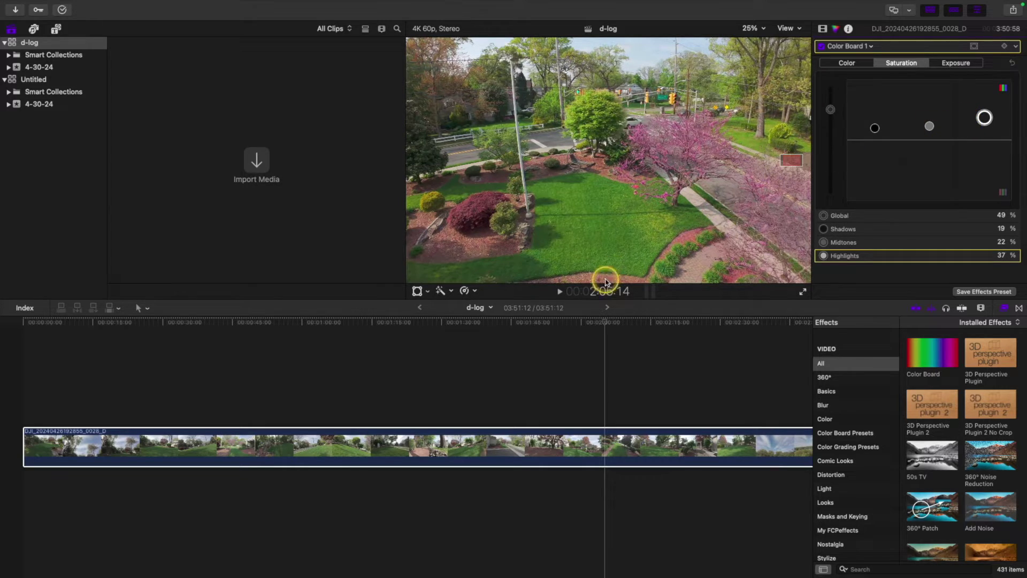
{"action": "mouse_move", "coordinate": [603, 321]}
{"action": "left_mouse_down"}
{"action": "mouse_move", "coordinate": [541, 317]}
{"action": "mouse_move", "coordinate": [693, 302]}
{"action": "mouse_move", "coordinate": [518, 314]}
{"action": "mouse_move", "coordinate": [456, 271]}
{"action": "mouse_move", "coordinate": [355, 252]}
{"action": "mouse_move", "coordinate": [179, 256]}
{"action": "mouse_move", "coordinate": [341, 303]}
{"action": "mouse_move", "coordinate": [374, 300]}
{"action": "mouse_move", "coordinate": [279, 294]}
{"action": "mouse_move", "coordinate": [417, 289]}
{"action": "mouse_move", "coordinate": [607, 313]}
{"action": "left_mouse_up"}
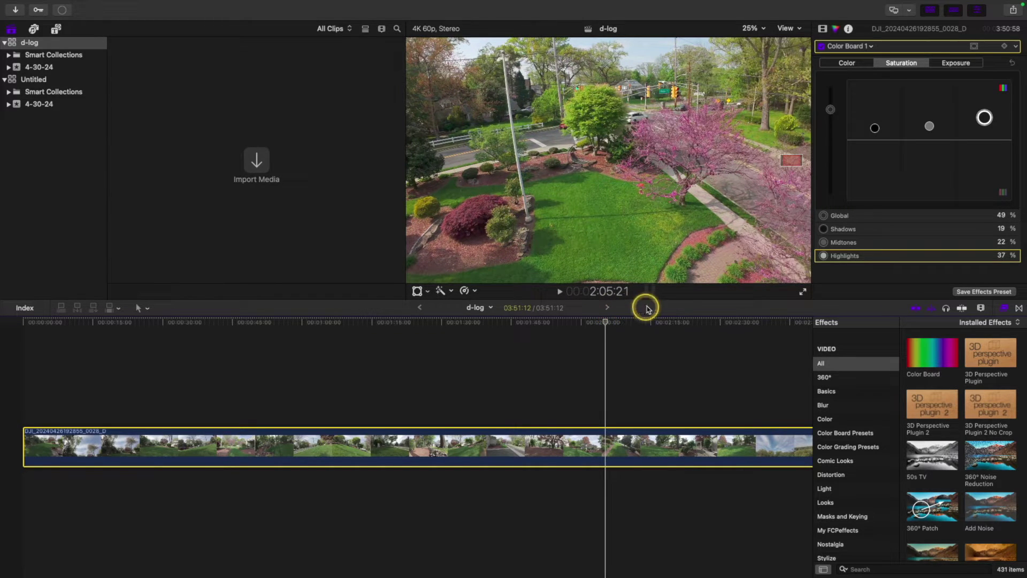
In the Exposure controls, set Shadows to 3% and Midtones to -1%, then zoom the timeline out
{"action": "left_click", "coordinate": [960, 64]}
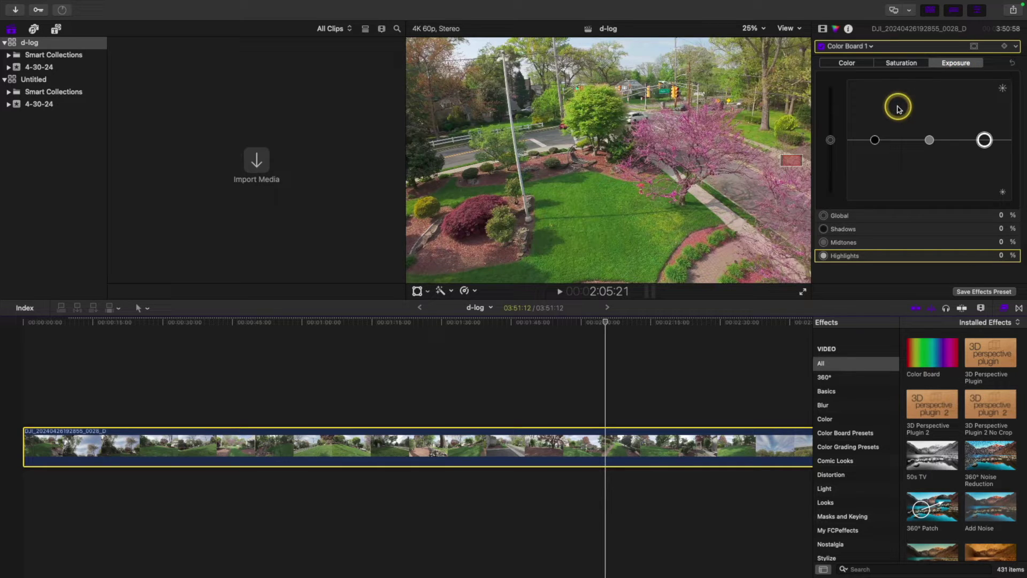
{"action": "left_click", "coordinate": [833, 141]}
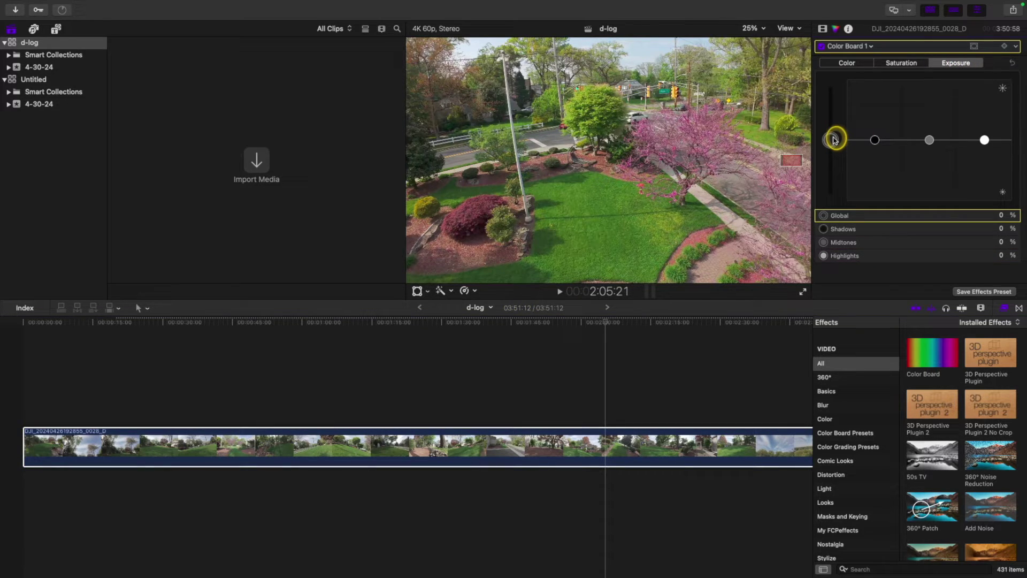
{"action": "left_click_drag", "start_coordinate": [835, 143], "coordinate": [838, 138]}
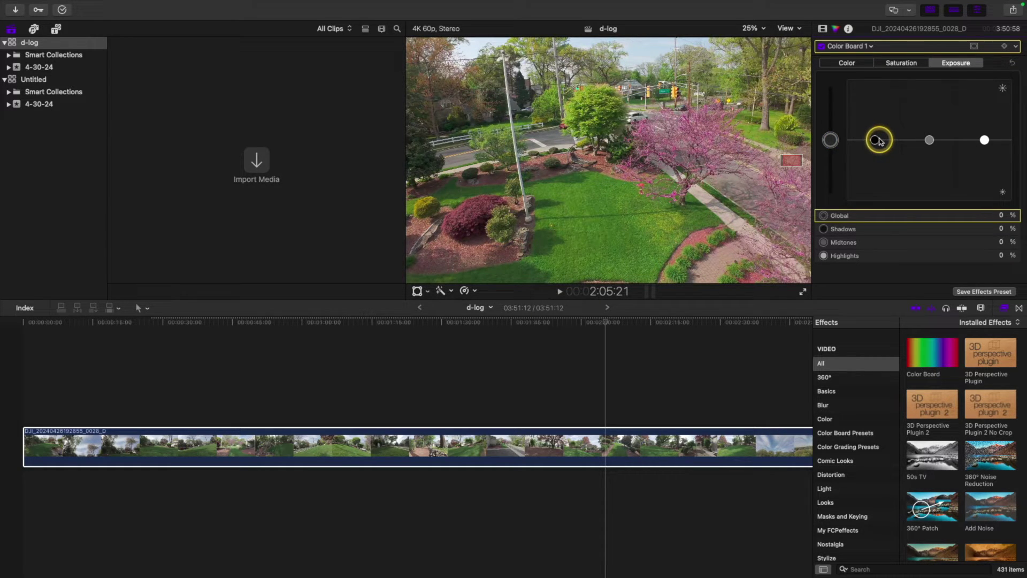
{"action": "left_click_drag", "start_coordinate": [879, 140], "coordinate": [882, 137]}
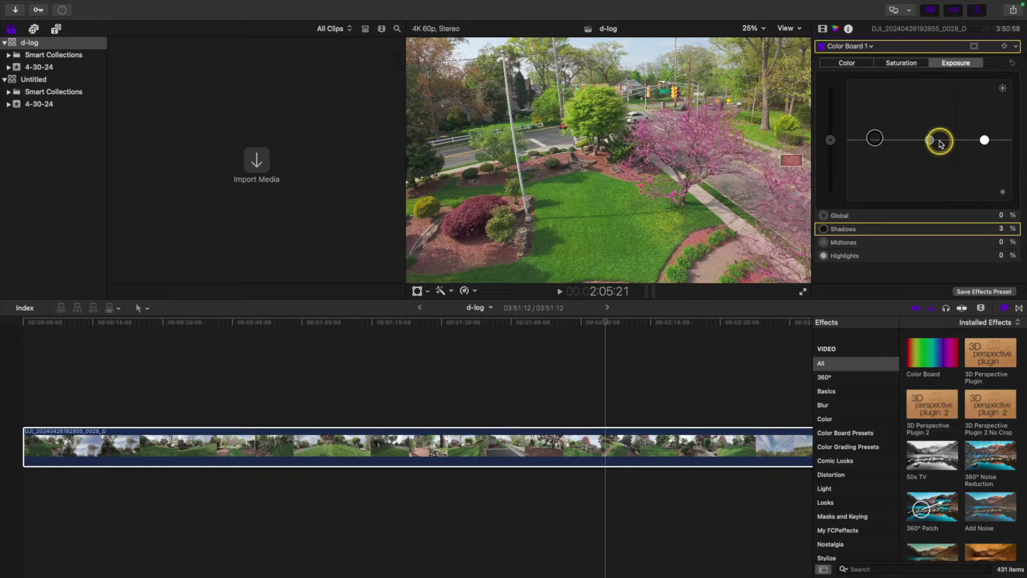
{"action": "left_click", "coordinate": [930, 141]}
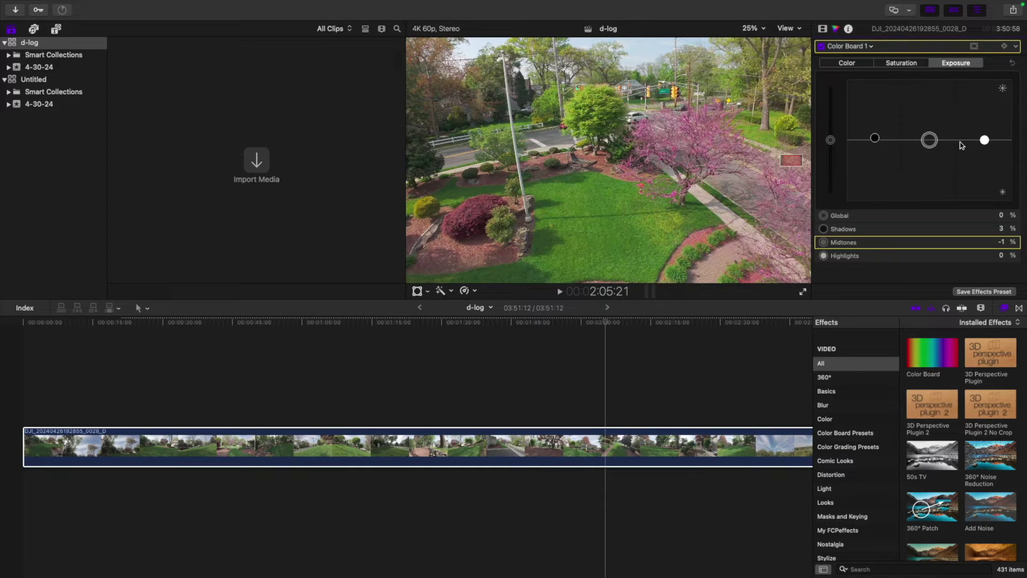
{"action": "key", "text": "super+minus"}
{"action": "key", "text": "super+minus"}
{"action": "key", "text": "super+minus"}
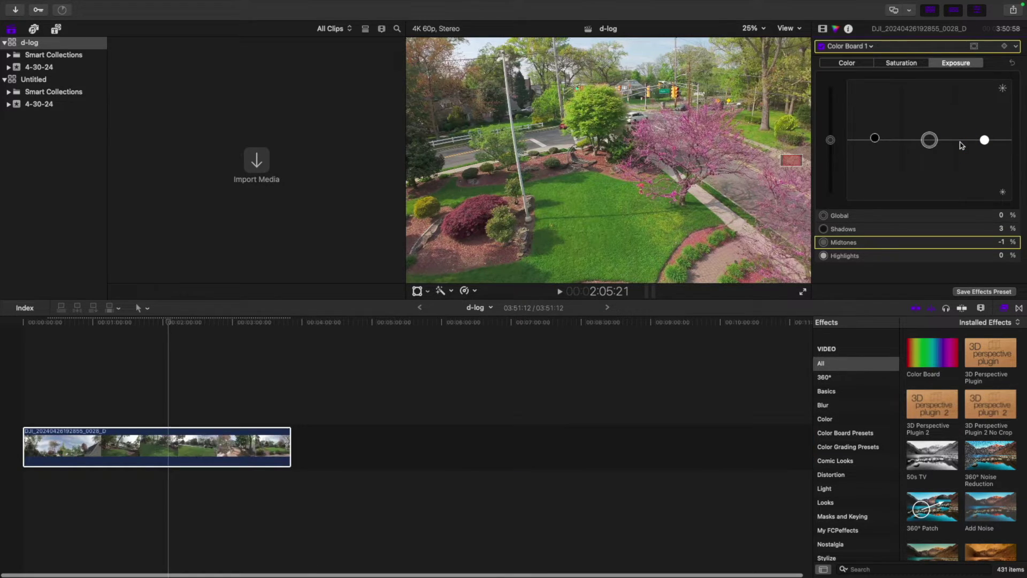